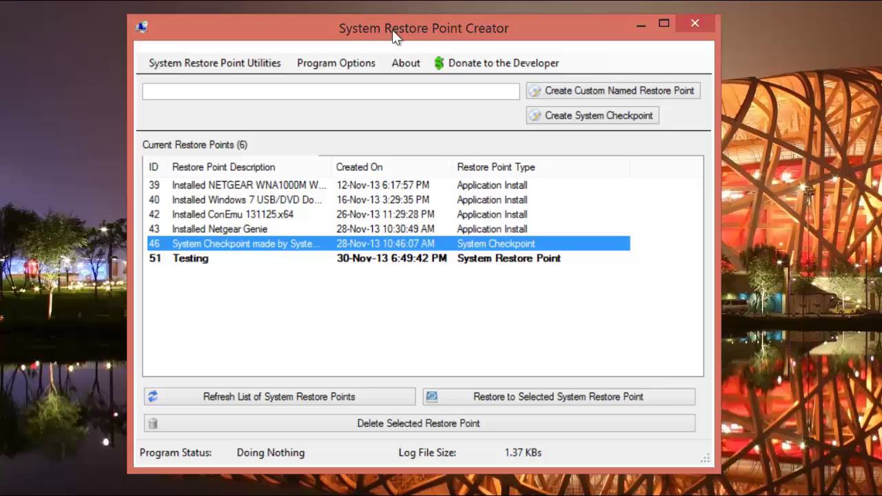
Create a custom named restore point called "Testing 2" and dismiss the completion notice.
{"action": "left_click", "coordinate": [366, 289]}
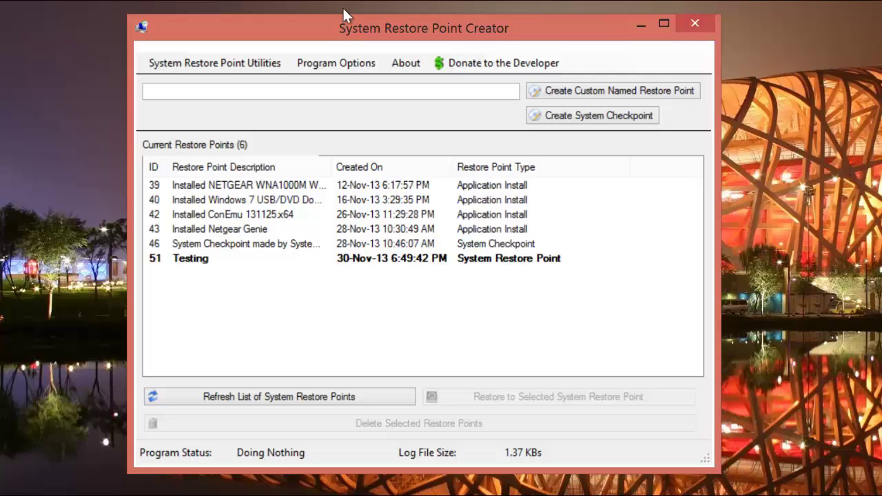
{"action": "left_click", "coordinate": [308, 96]}
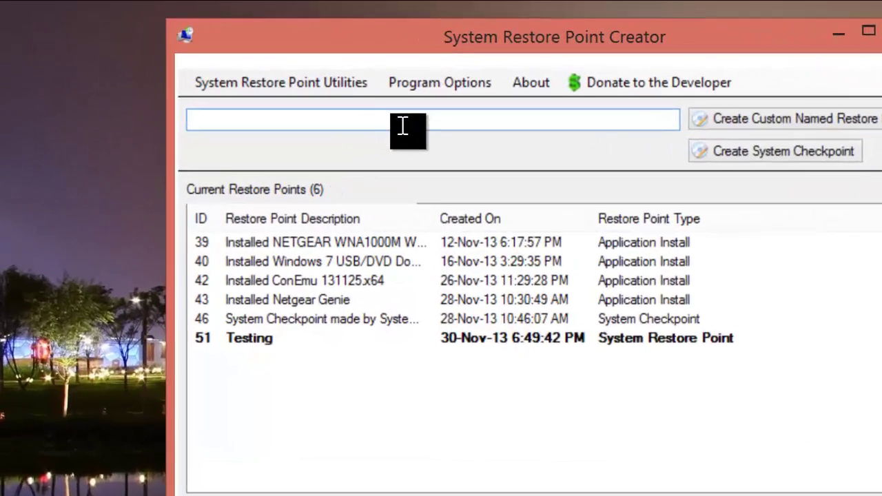
{"action": "type", "text": "Testin"}
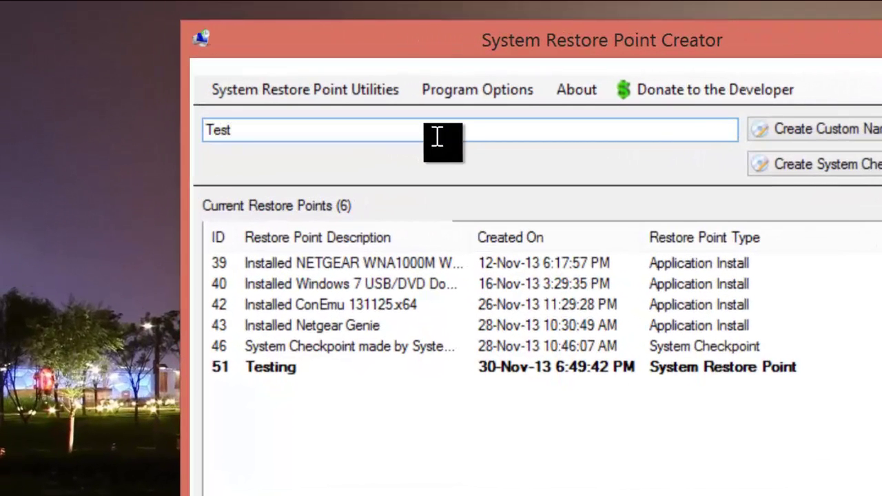
{"action": "type", "text": "g 2"}
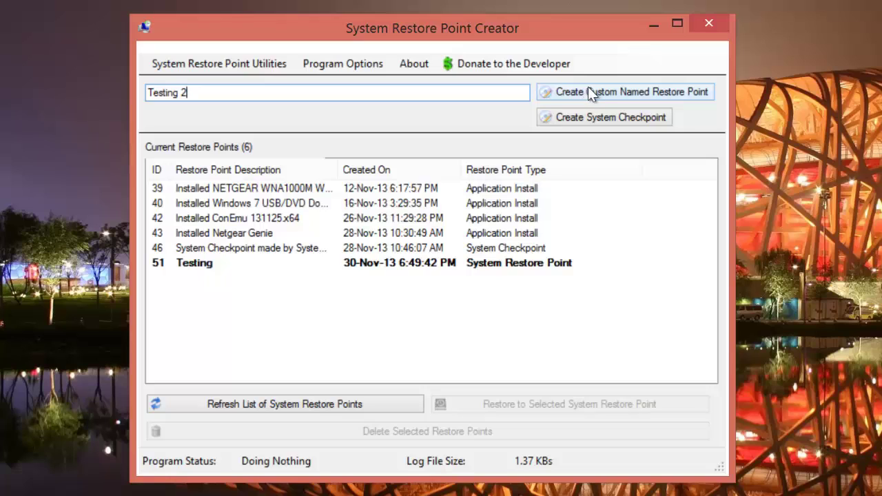
{"action": "left_click", "coordinate": [589, 86]}
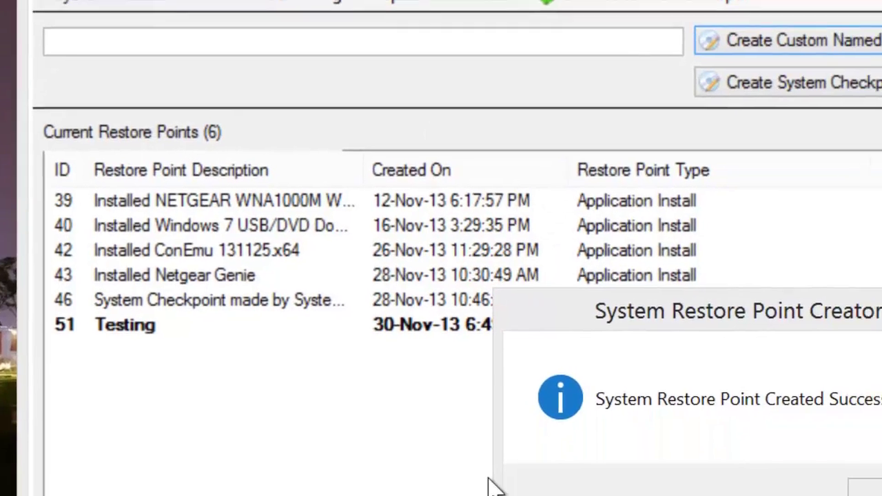
{"action": "left_click", "coordinate": [664, 311]}
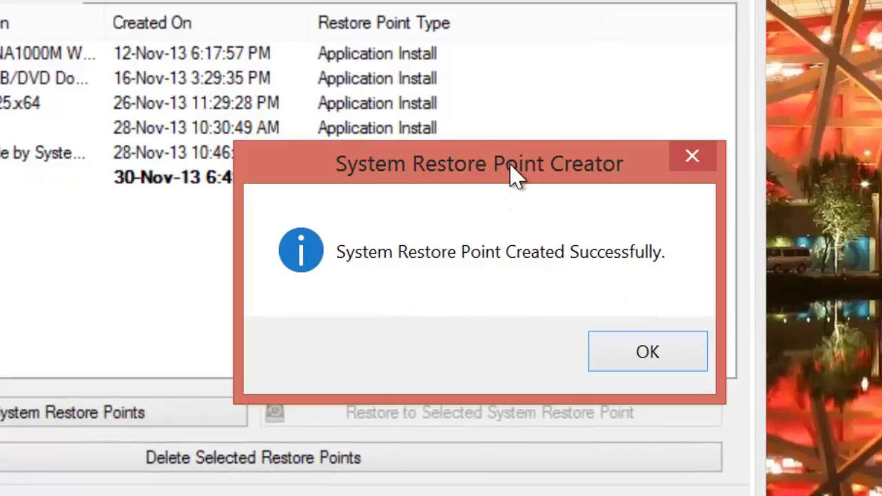
{"action": "left_click", "coordinate": [628, 350]}
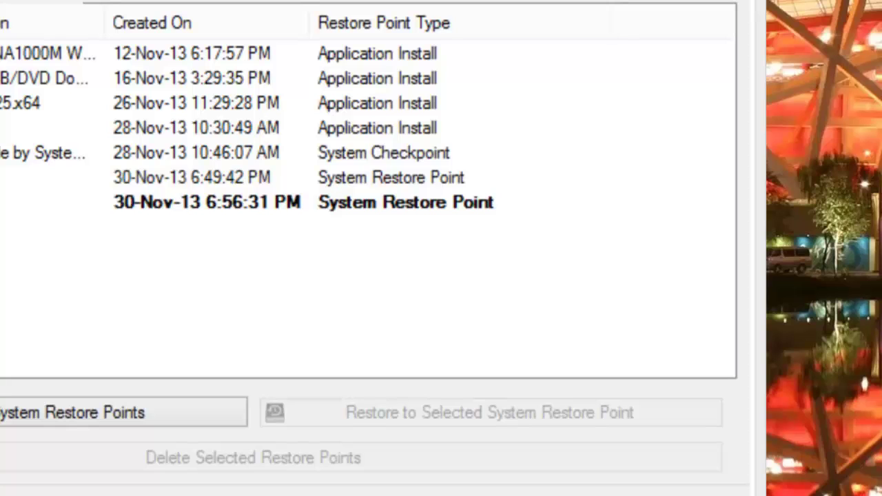
Delete the older restore point named "Testing" from the list and confirm its removal.
{"action": "left_click", "coordinate": [14, 202]}
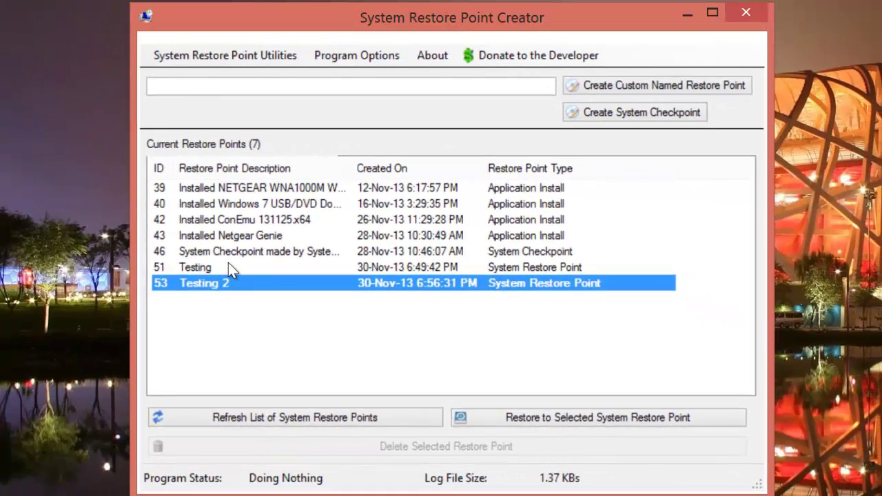
{"action": "left_click", "coordinate": [154, 248]}
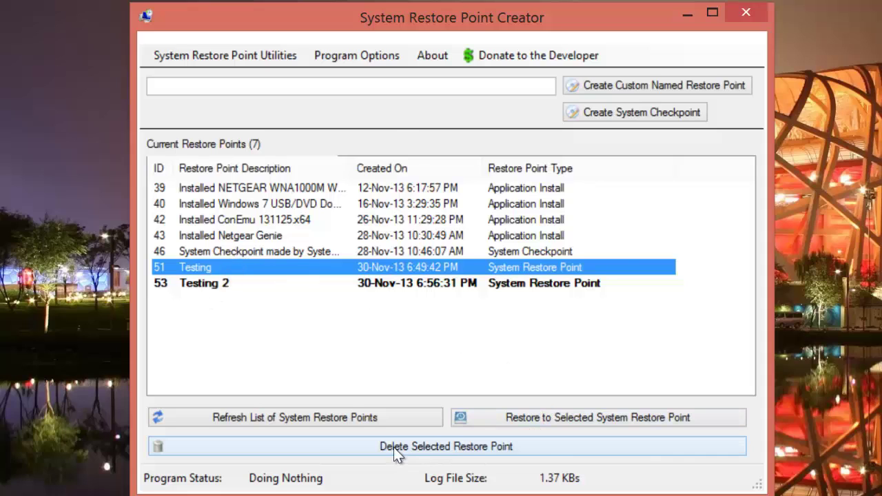
{"action": "left_click", "coordinate": [416, 449]}
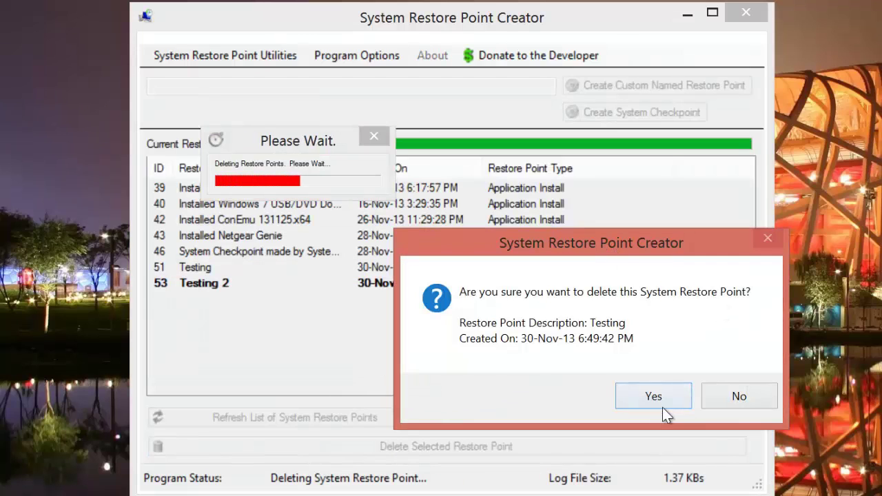
{"action": "left_click", "coordinate": [661, 403]}
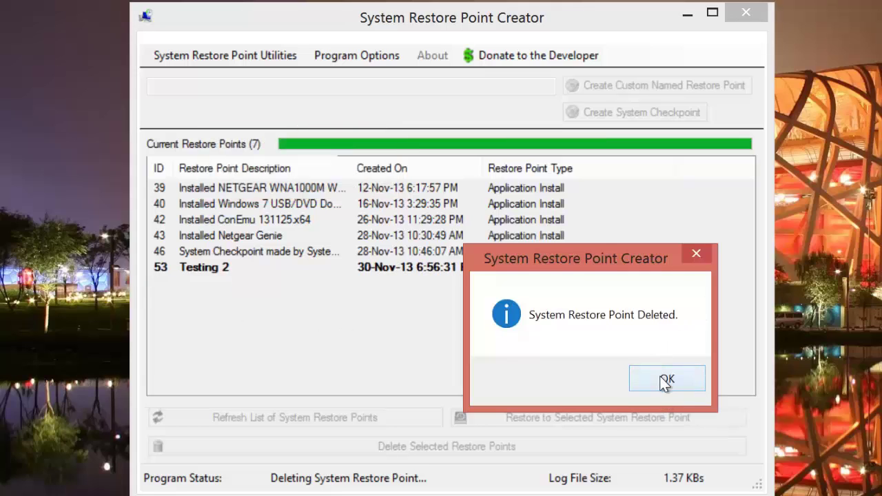
{"action": "left_click", "coordinate": [666, 380]}
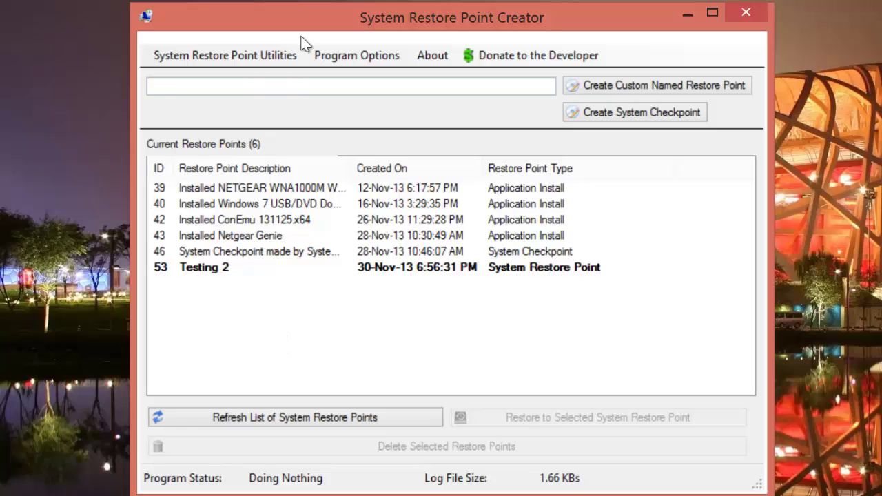
Review the disk space usage overview and the System Restore storage settings for drives C: and D:.
{"action": "left_click", "coordinate": [263, 55]}
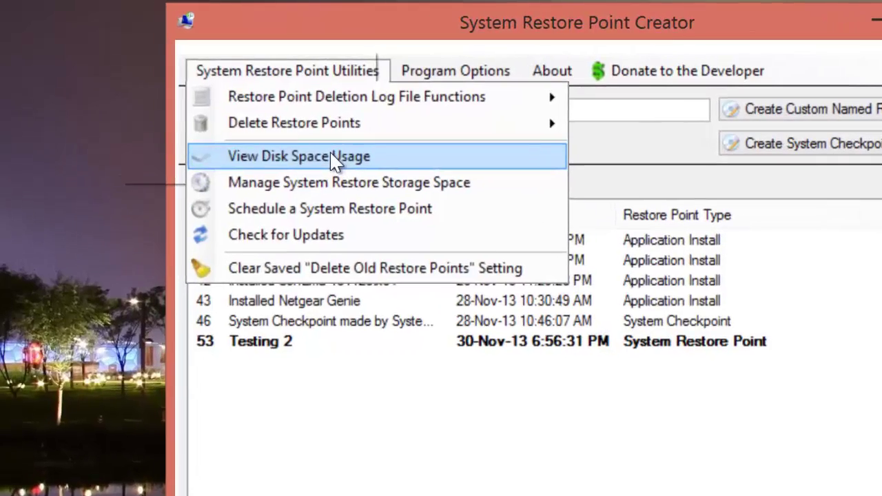
{"action": "left_click", "coordinate": [241, 122]}
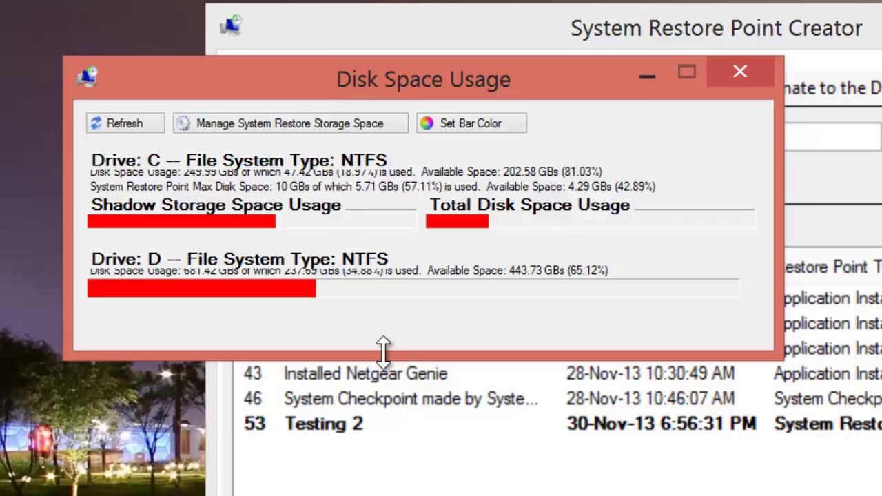
{"action": "left_click", "coordinate": [281, 131]}
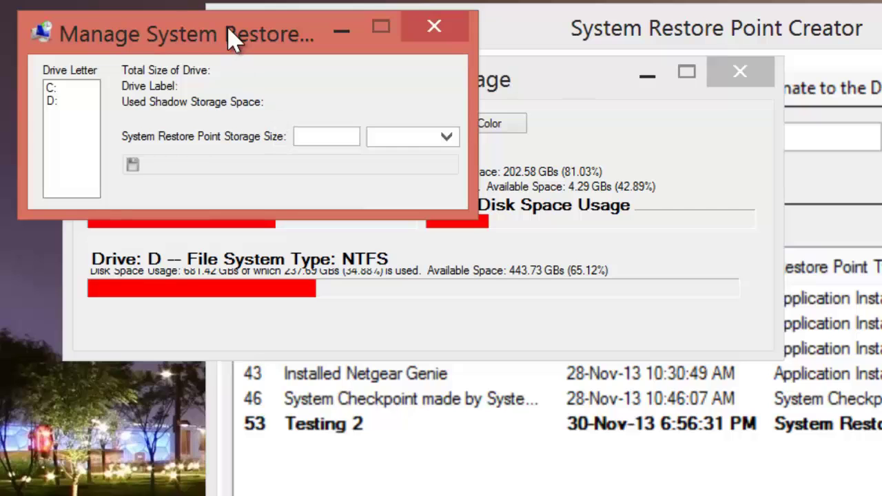
{"action": "left_click_drag", "start_coordinate": [285, 34], "coordinate": [660, 197]}
{"action": "left_click", "coordinate": [523, 247]}
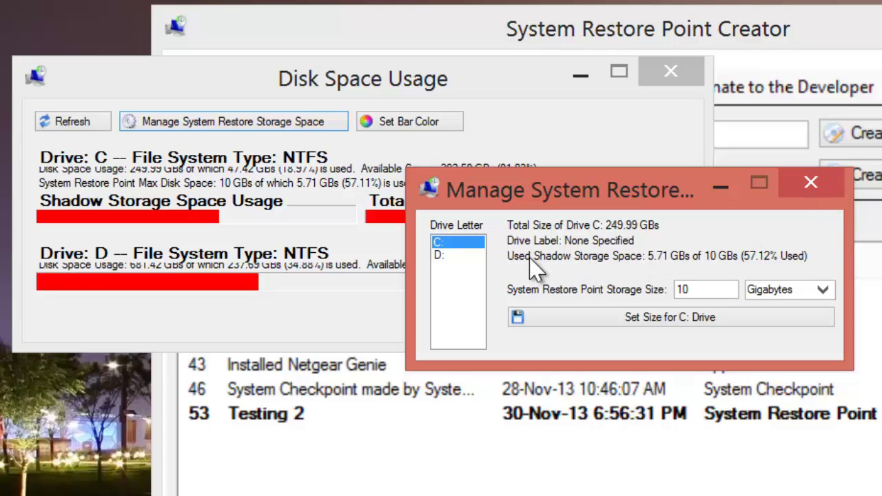
{"action": "left_click", "coordinate": [463, 257]}
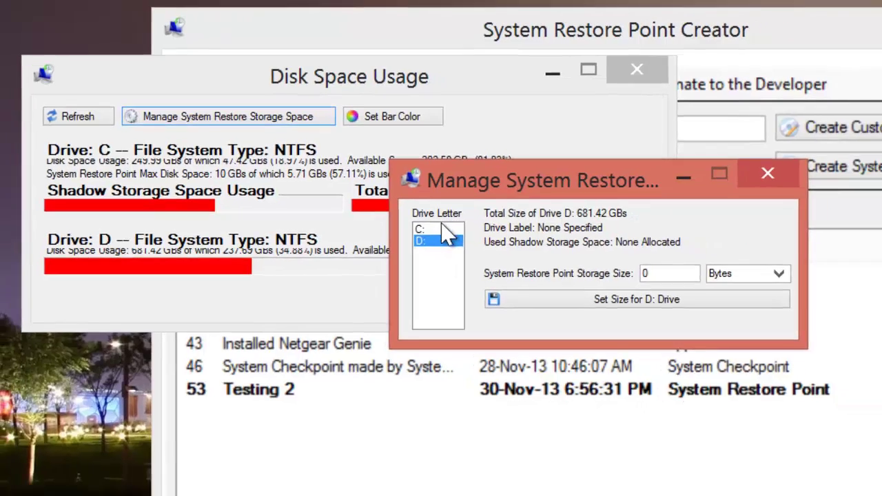
{"action": "left_click", "coordinate": [441, 229]}
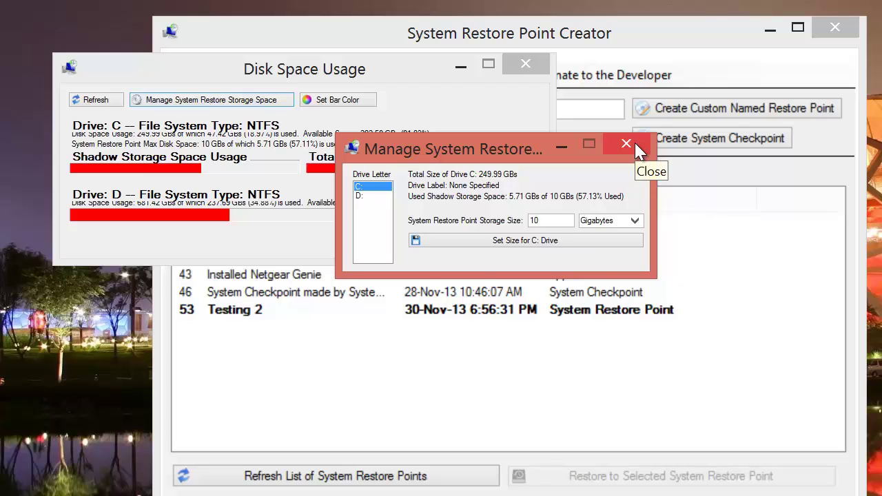
{"action": "left_click", "coordinate": [636, 146]}
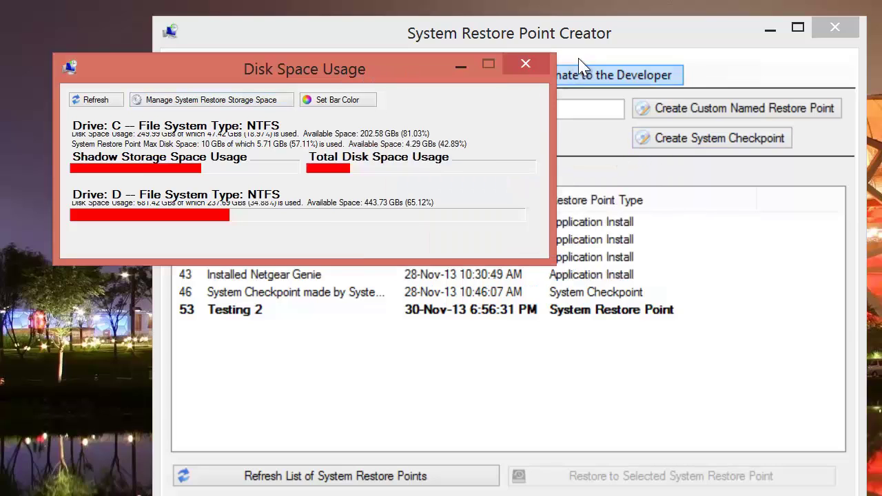
{"action": "left_click", "coordinate": [544, 63]}
View the task scheduler's options for creating scheduled restore points and deleting old ones, leaving it without saving a task.
{"action": "left_click", "coordinate": [315, 77]}
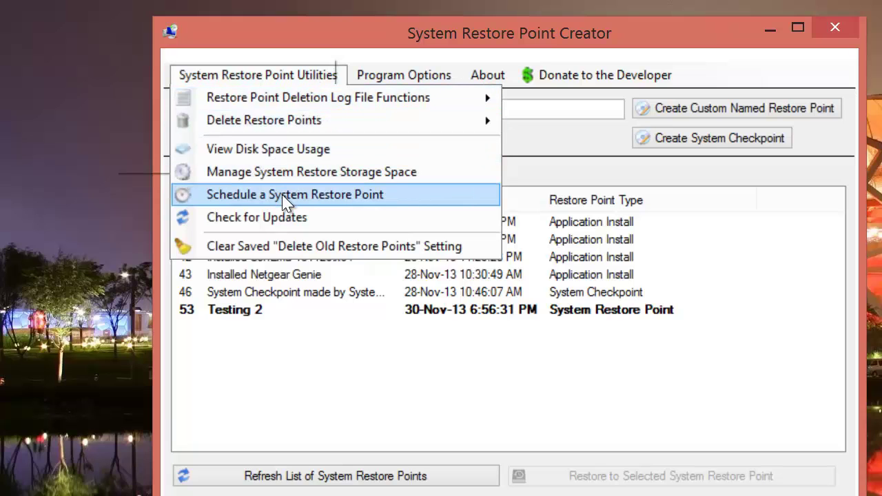
{"action": "left_click", "coordinate": [348, 196]}
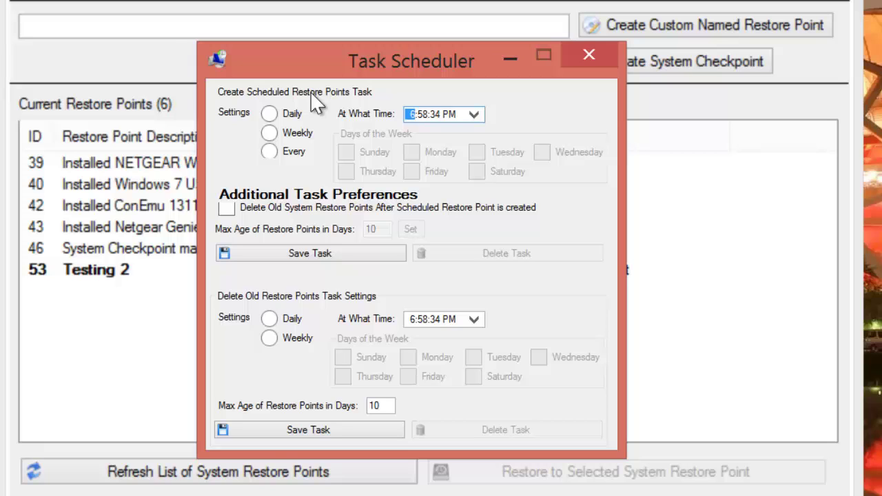
{"action": "left_click", "coordinate": [590, 55]}
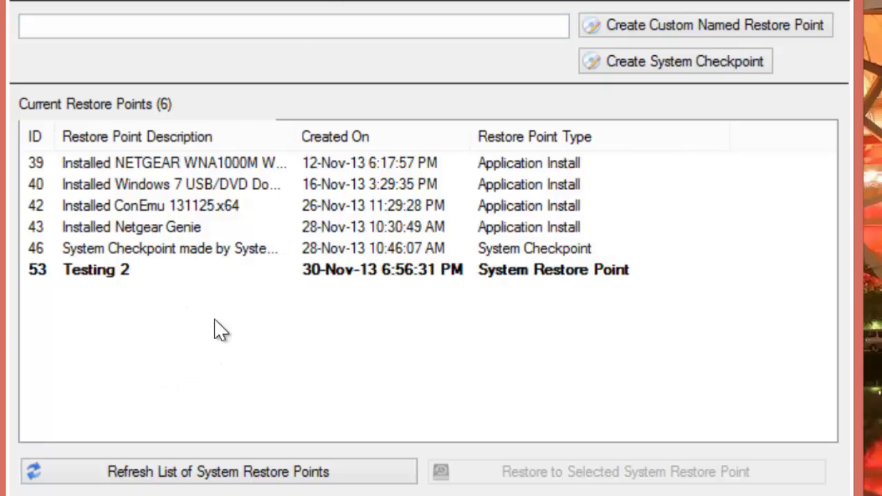
Request a system restore to the System Checkpoint created on 28-Nov-13 at 10:46:07 AM.
{"action": "left_click", "coordinate": [212, 248]}
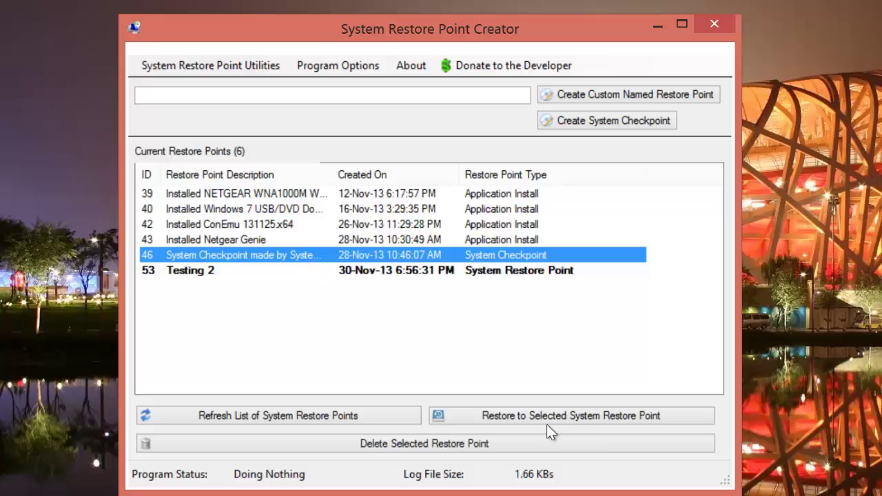
{"action": "left_click", "coordinate": [484, 419]}
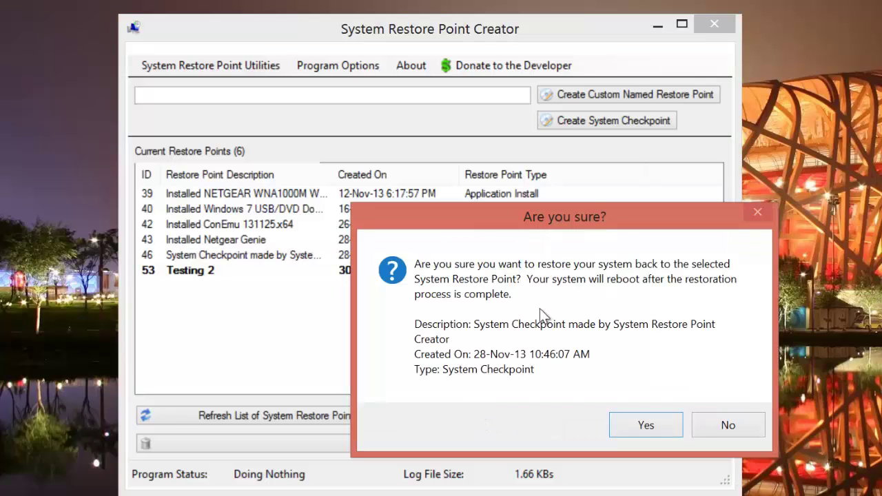
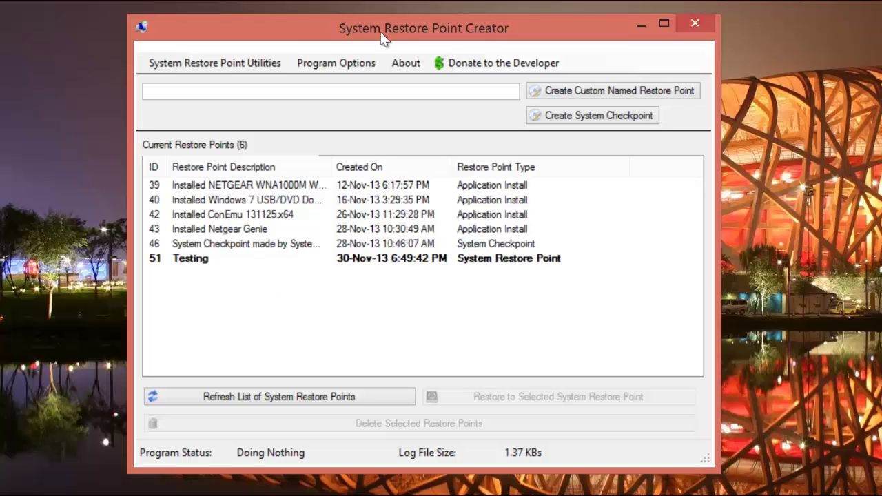
Create a custom restore point with the description "Testing 2" and close the completion notice.
{"action": "left_click", "coordinate": [308, 96]}
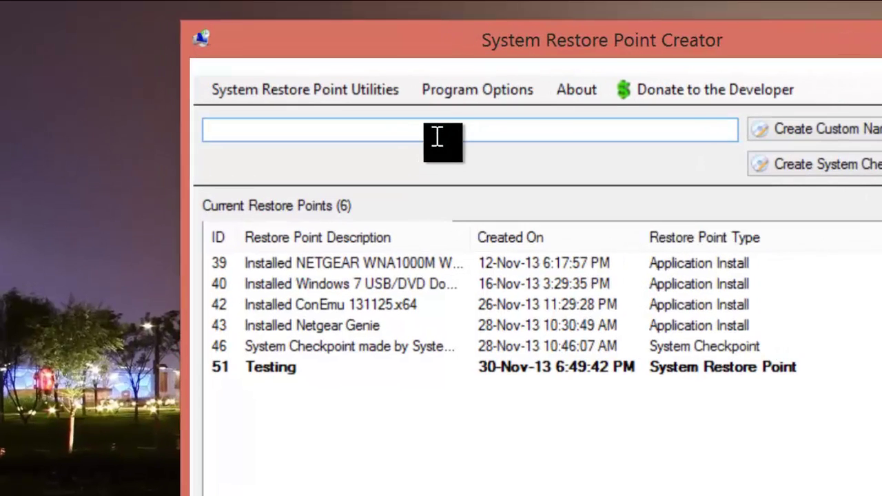
{"action": "type", "text": "Testing 2"}
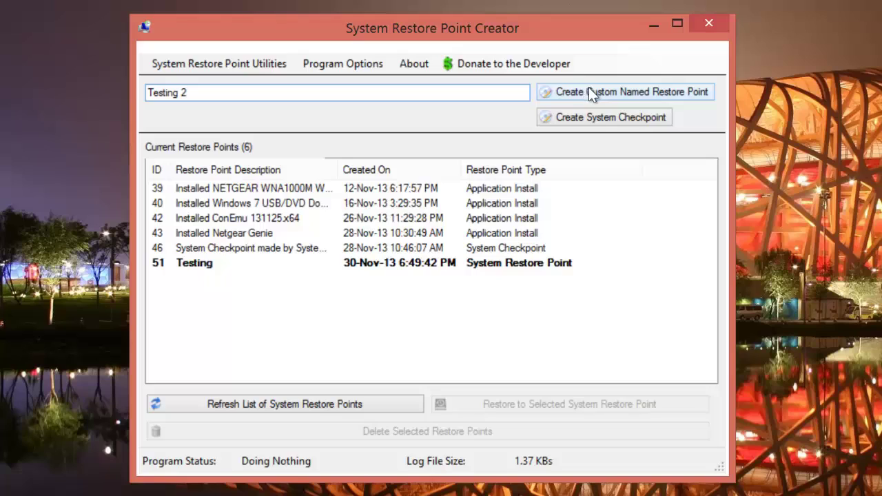
{"action": "left_click", "coordinate": [589, 91]}
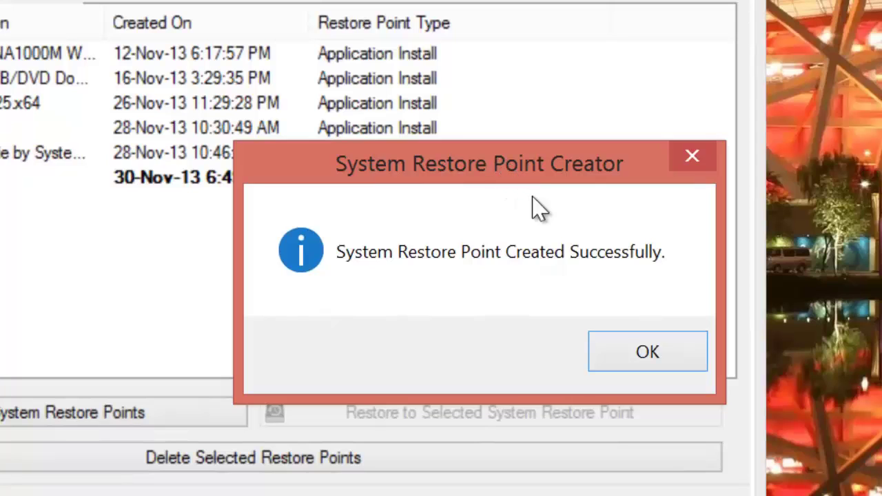
{"action": "left_click", "coordinate": [630, 347]}
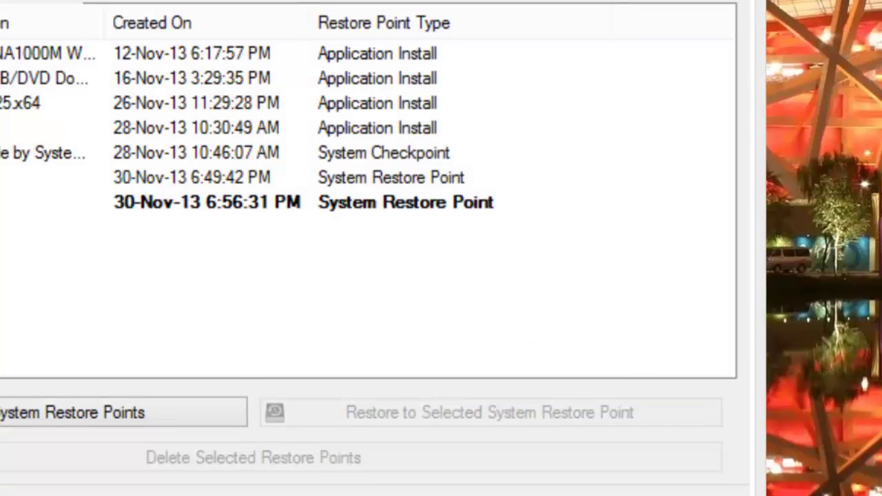
Remove the restore point named "Testing" from the current restore points and confirm the deletion.
{"action": "left_click", "coordinate": [3, 202]}
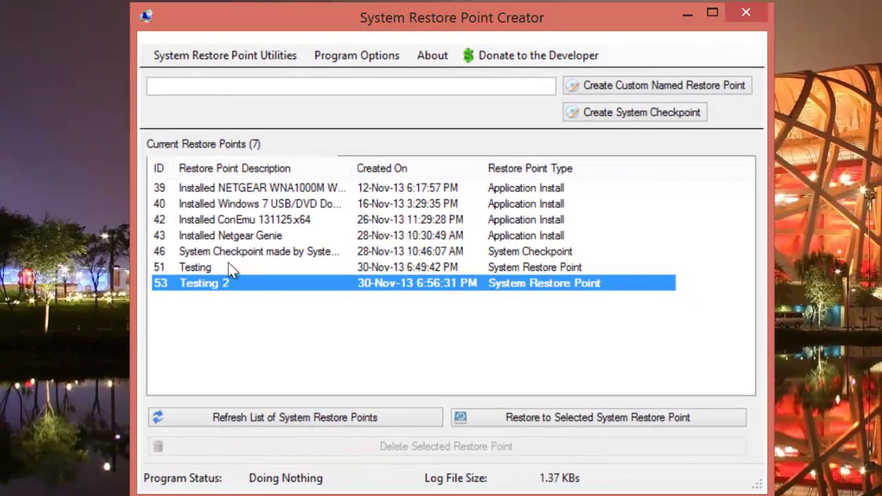
{"action": "left_click", "coordinate": [144, 241]}
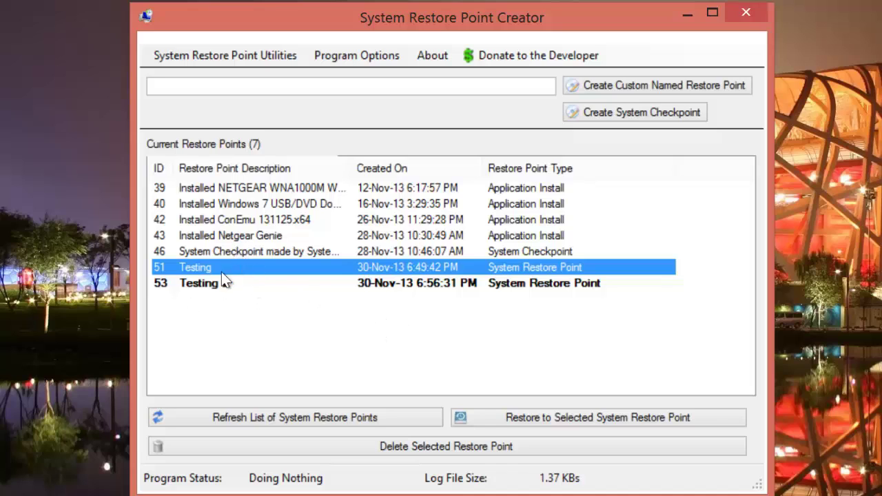
{"action": "left_click", "coordinate": [394, 448]}
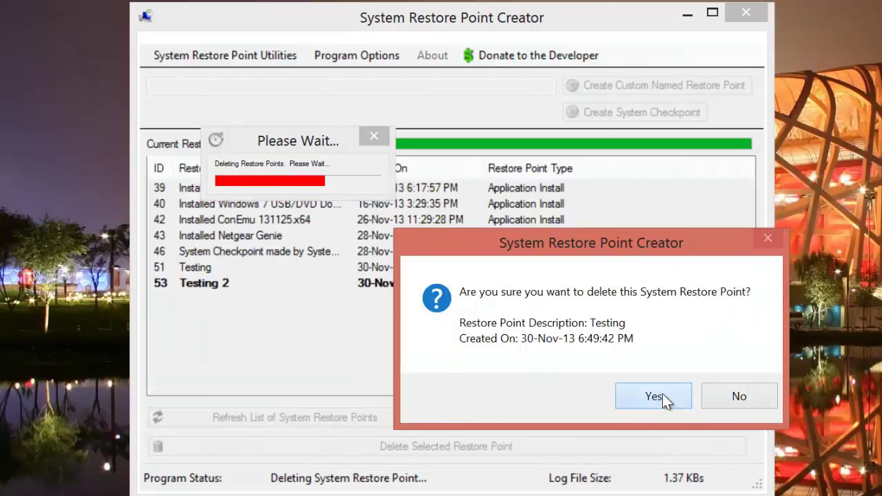
{"action": "left_click", "coordinate": [662, 396]}
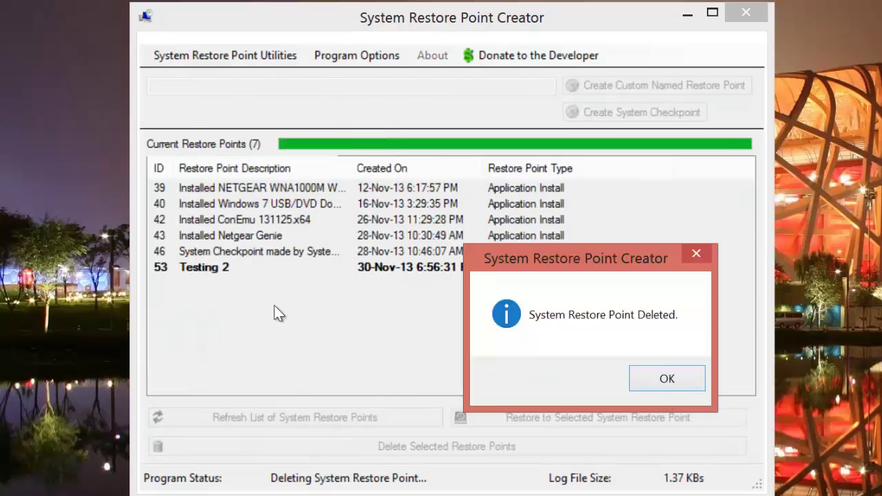
{"action": "left_click", "coordinate": [665, 381]}
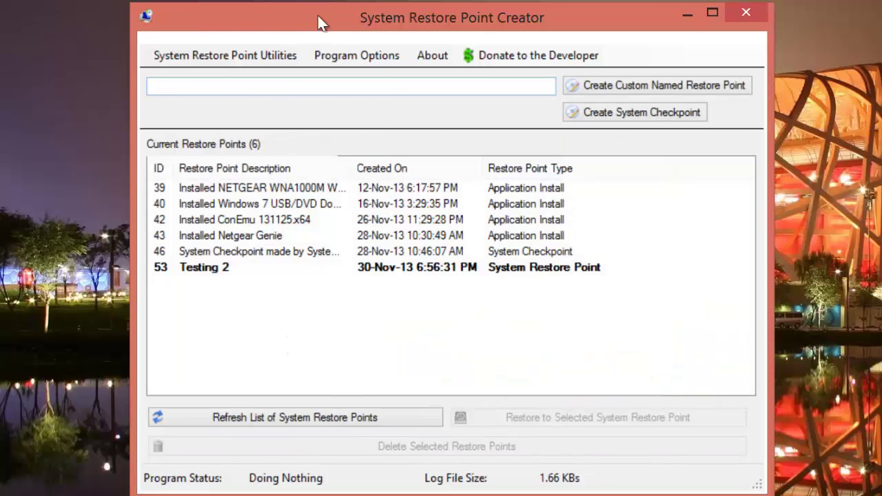
Review the disk space usage and the System Restore storage settings for drives C: and D:, closing both views without setting a size.
{"action": "left_click", "coordinate": [264, 55]}
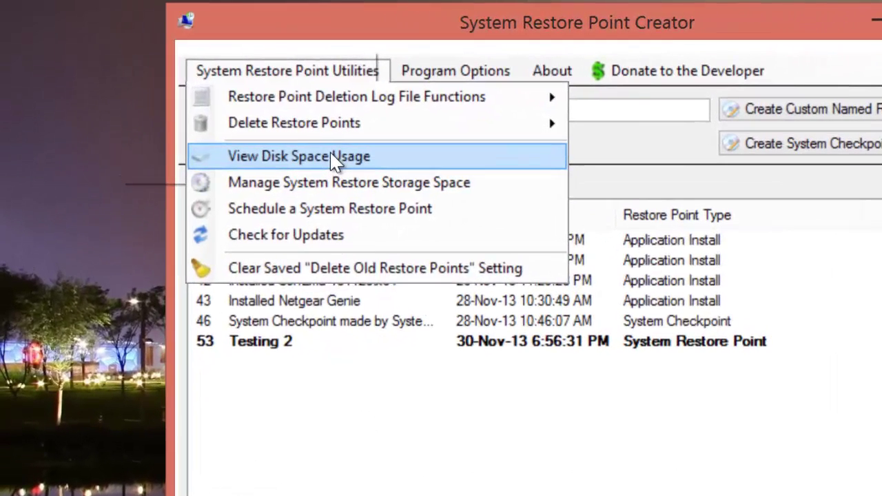
{"action": "left_click", "coordinate": [257, 122]}
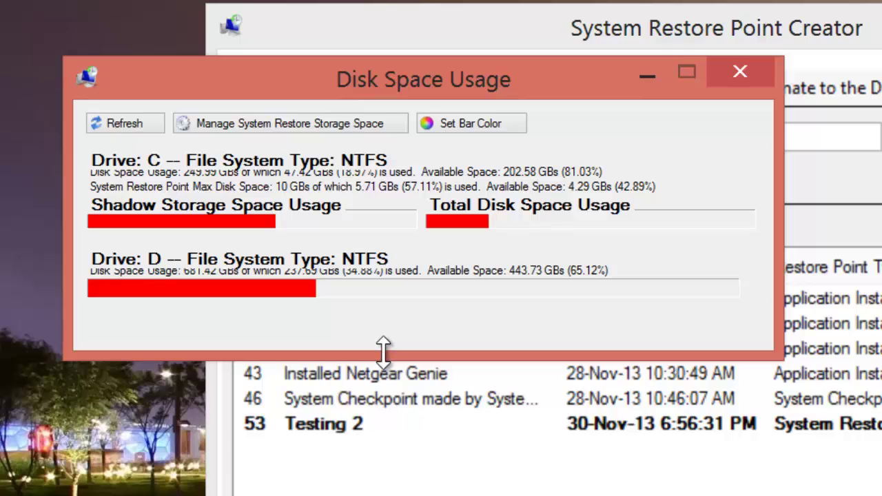
{"action": "left_click", "coordinate": [280, 131]}
{"action": "left_click_drag", "start_coordinate": [282, 34], "coordinate": [677, 193]}
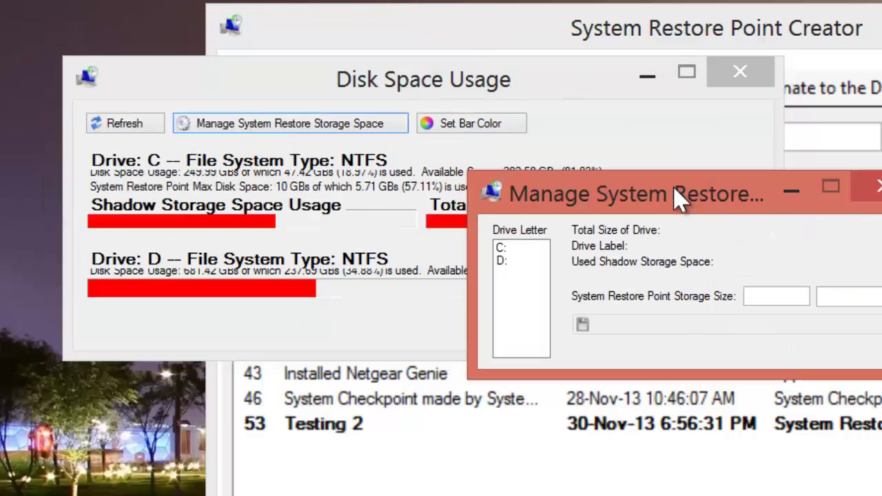
{"action": "left_click", "coordinate": [519, 248]}
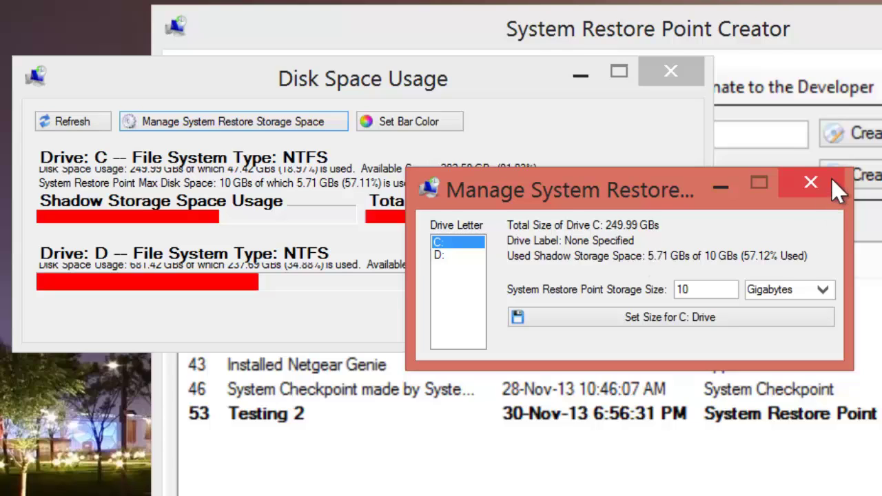
{"action": "left_click", "coordinate": [459, 256]}
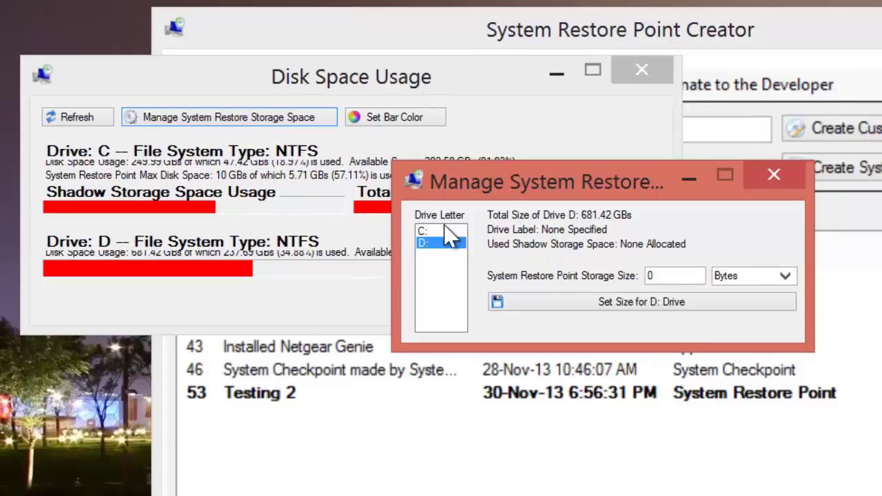
{"action": "left_click", "coordinate": [441, 230]}
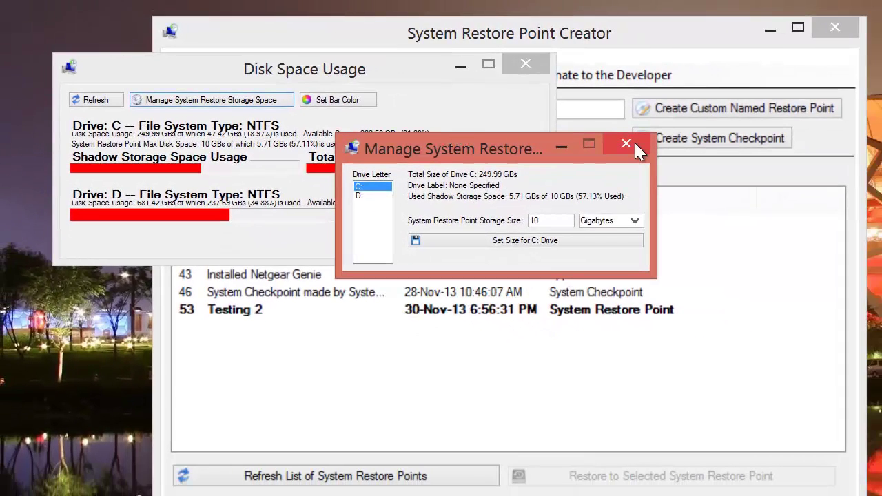
{"action": "left_click", "coordinate": [625, 145]}
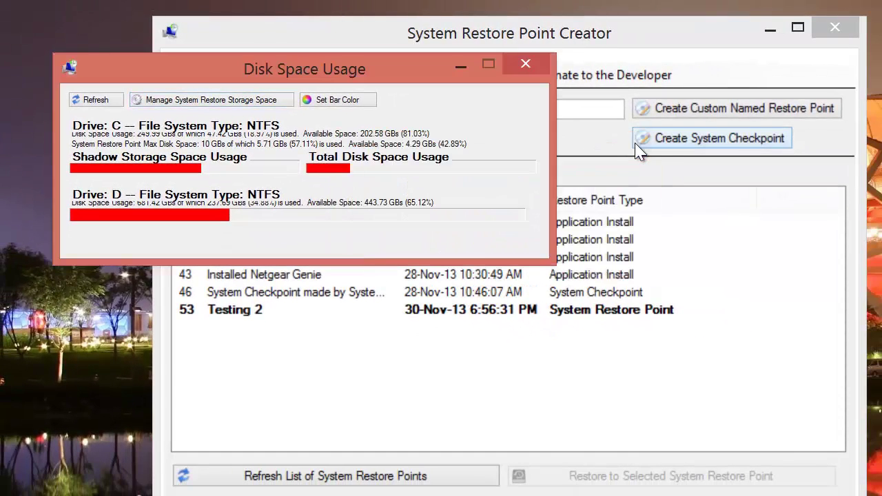
{"action": "left_click", "coordinate": [542, 61]}
View the scheduling options for system restore points and close the scheduler without saving a task.
{"action": "left_click", "coordinate": [312, 76]}
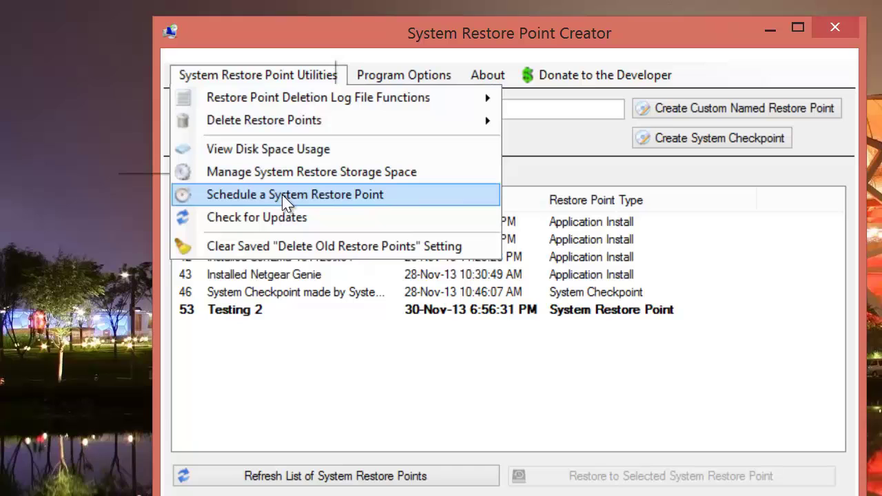
{"action": "left_click", "coordinate": [350, 201]}
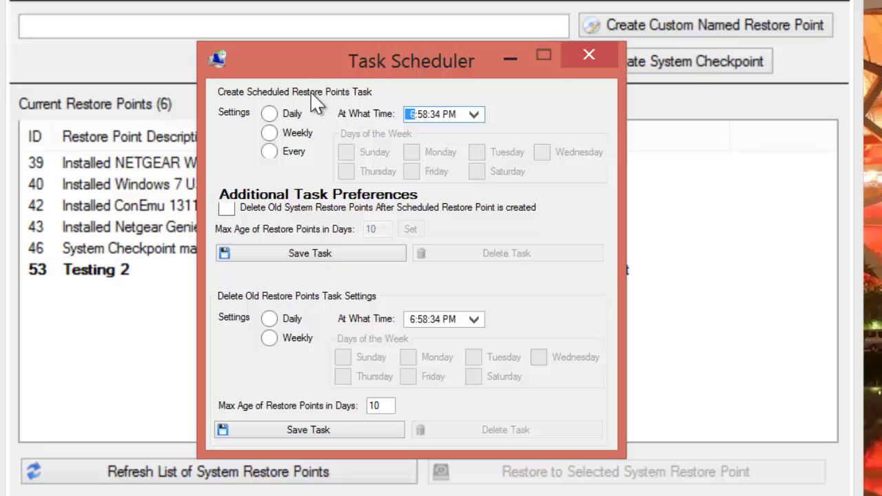
{"action": "left_click", "coordinate": [589, 55]}
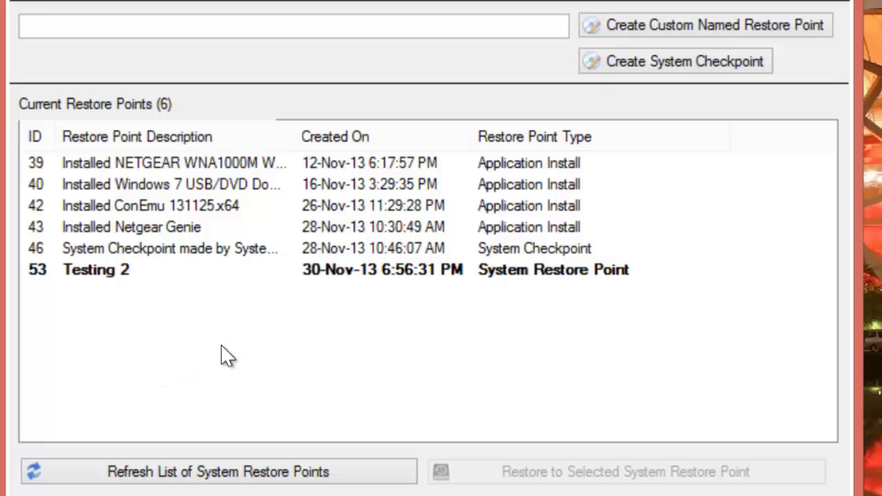
Restore the system to the System Checkpoint created on 28-Nov-13 at 10:46:07 AM.
{"action": "left_click", "coordinate": [208, 250]}
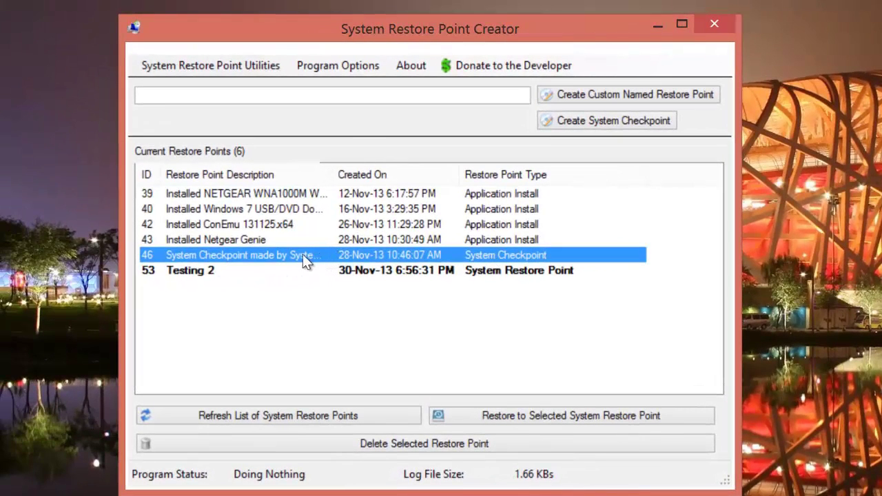
{"action": "left_click", "coordinate": [486, 423]}
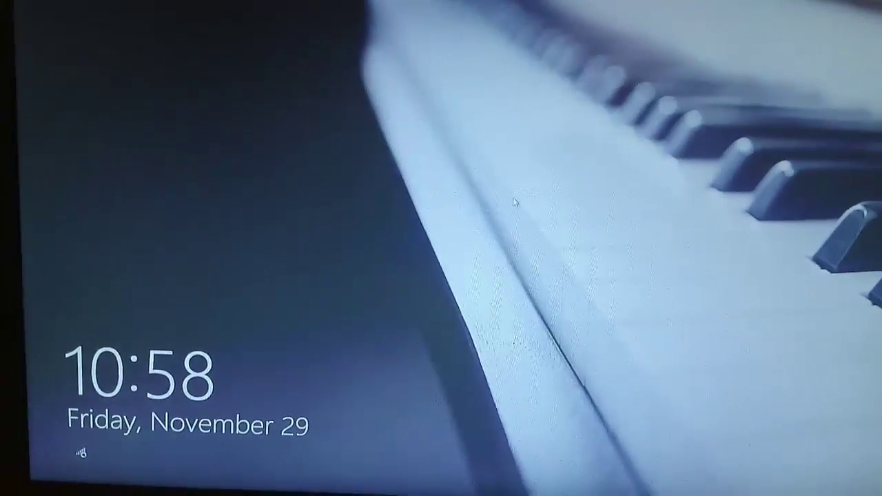
Dismiss the Windows lock screen and sign in by entering the account password.
{"action": "left_click", "coordinate": [514, 201]}
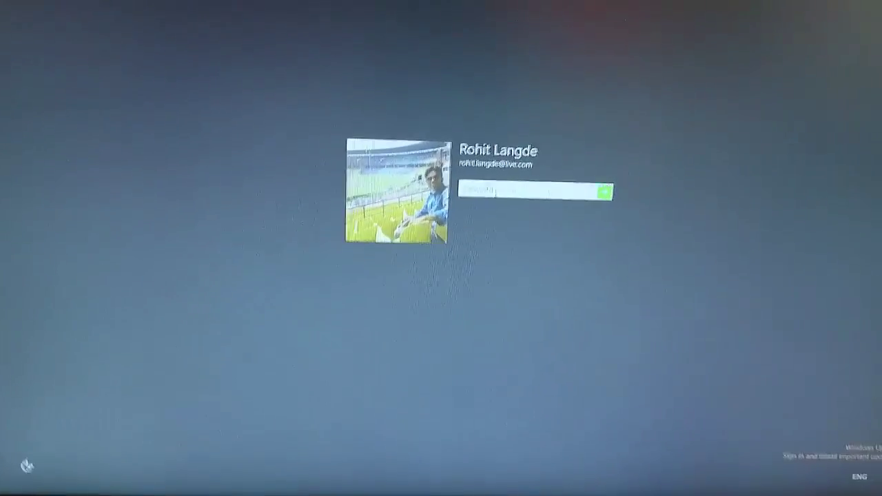
{"action": "type", "text": "••••"}
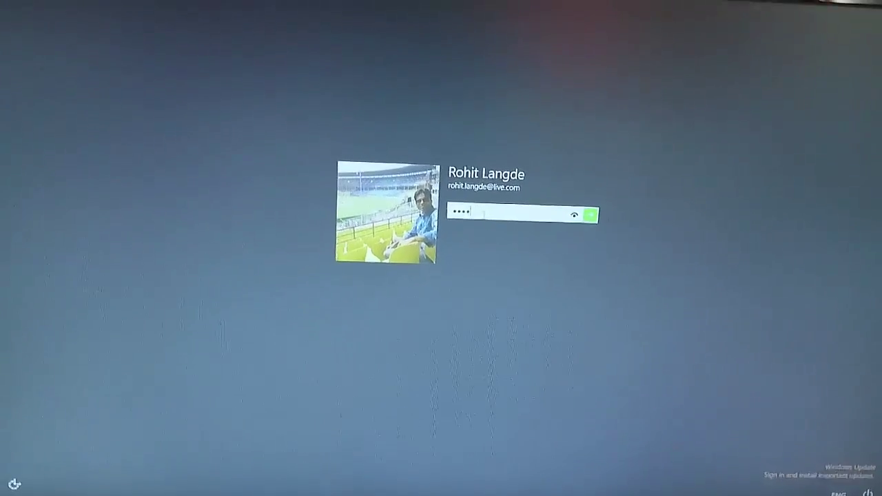
{"action": "type", "text": "••••"}
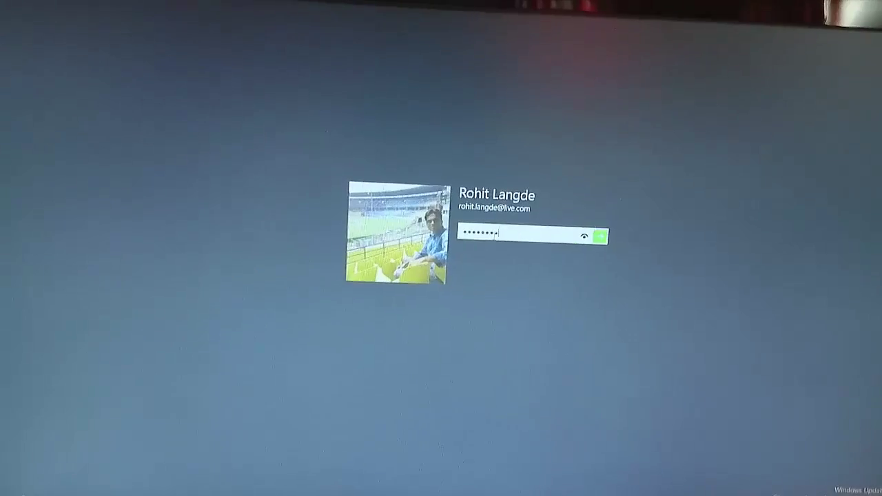
{"action": "type", "text": "••••"}
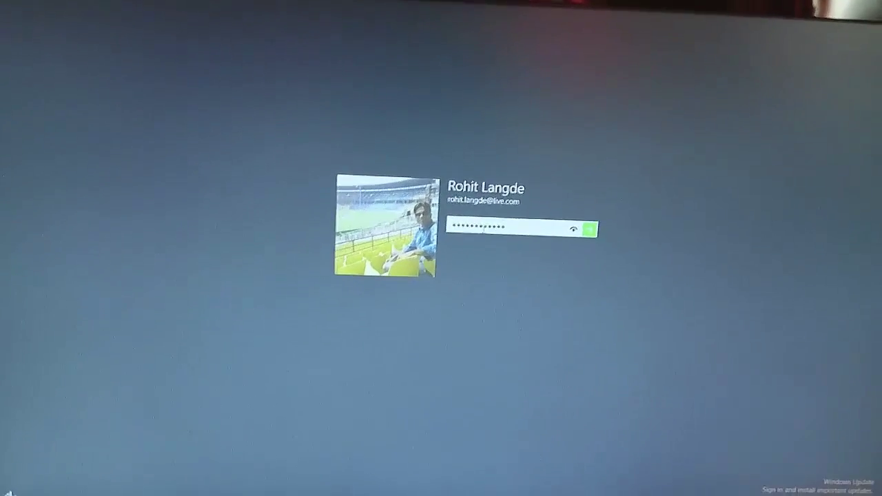
{"action": "key", "text": "Return"}
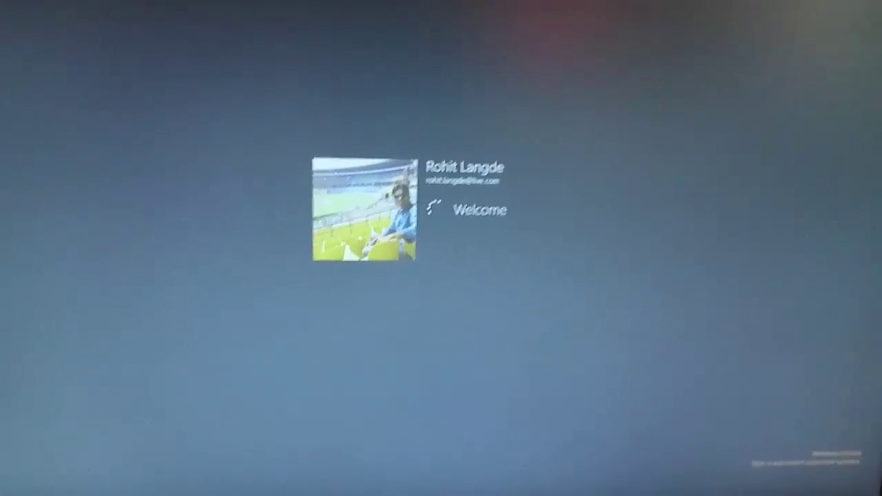